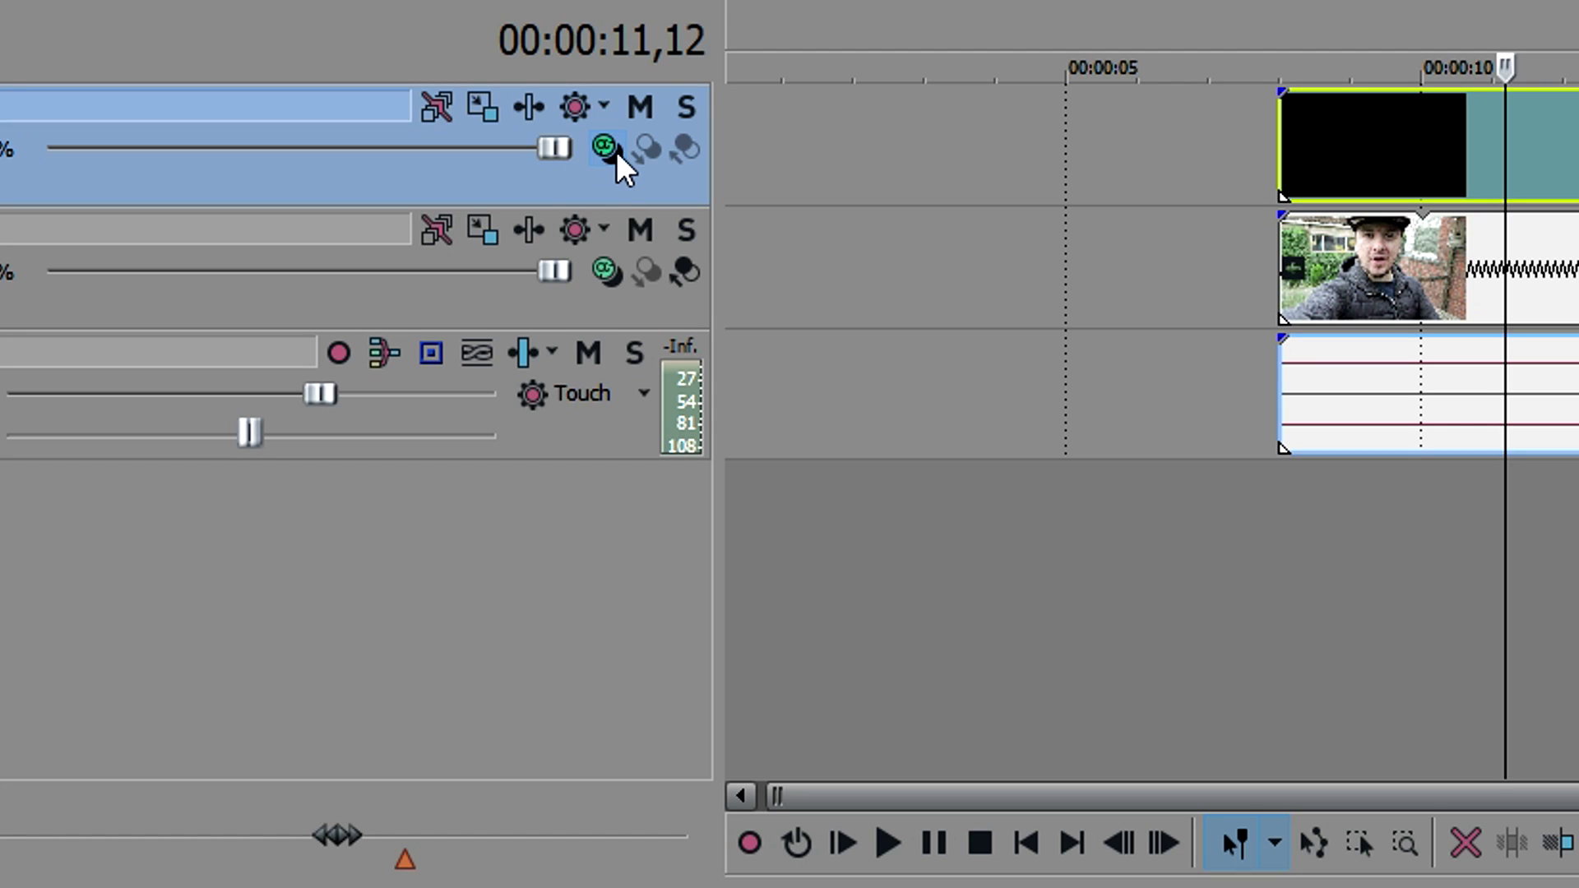
Show the compositing mode choices for the top track.
{"action": "left_click", "coordinate": [607, 149]}
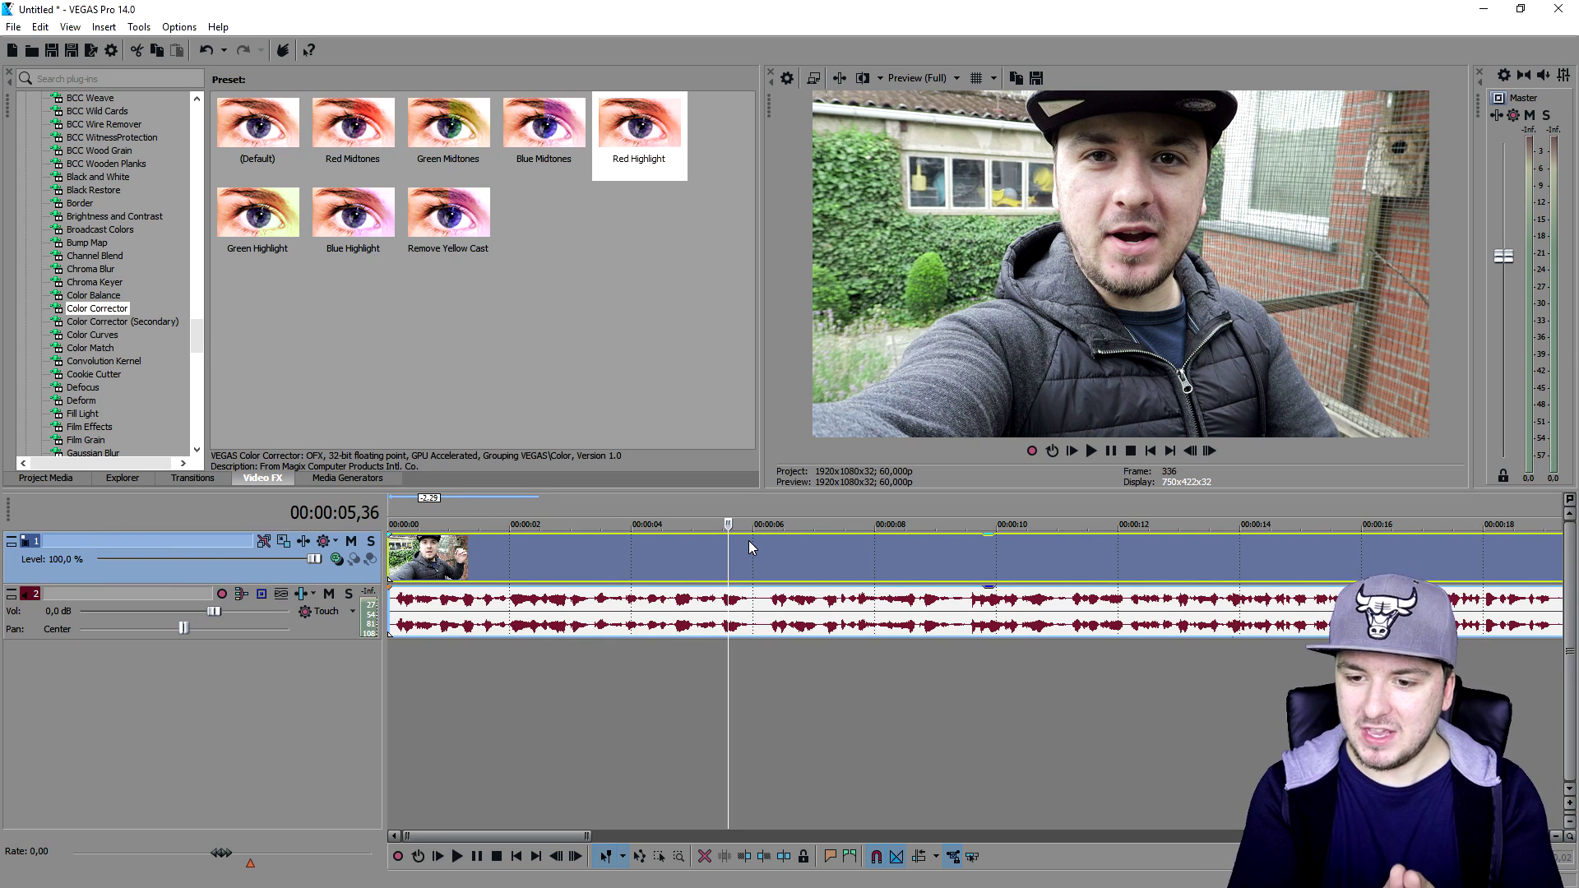
{"action": "scroll", "coordinate": [836, 545], "scroll_direction": "up", "scroll_amount": 2}
{"action": "scroll", "coordinate": [794, 557], "scroll_direction": "down", "scroll_amount": 3}
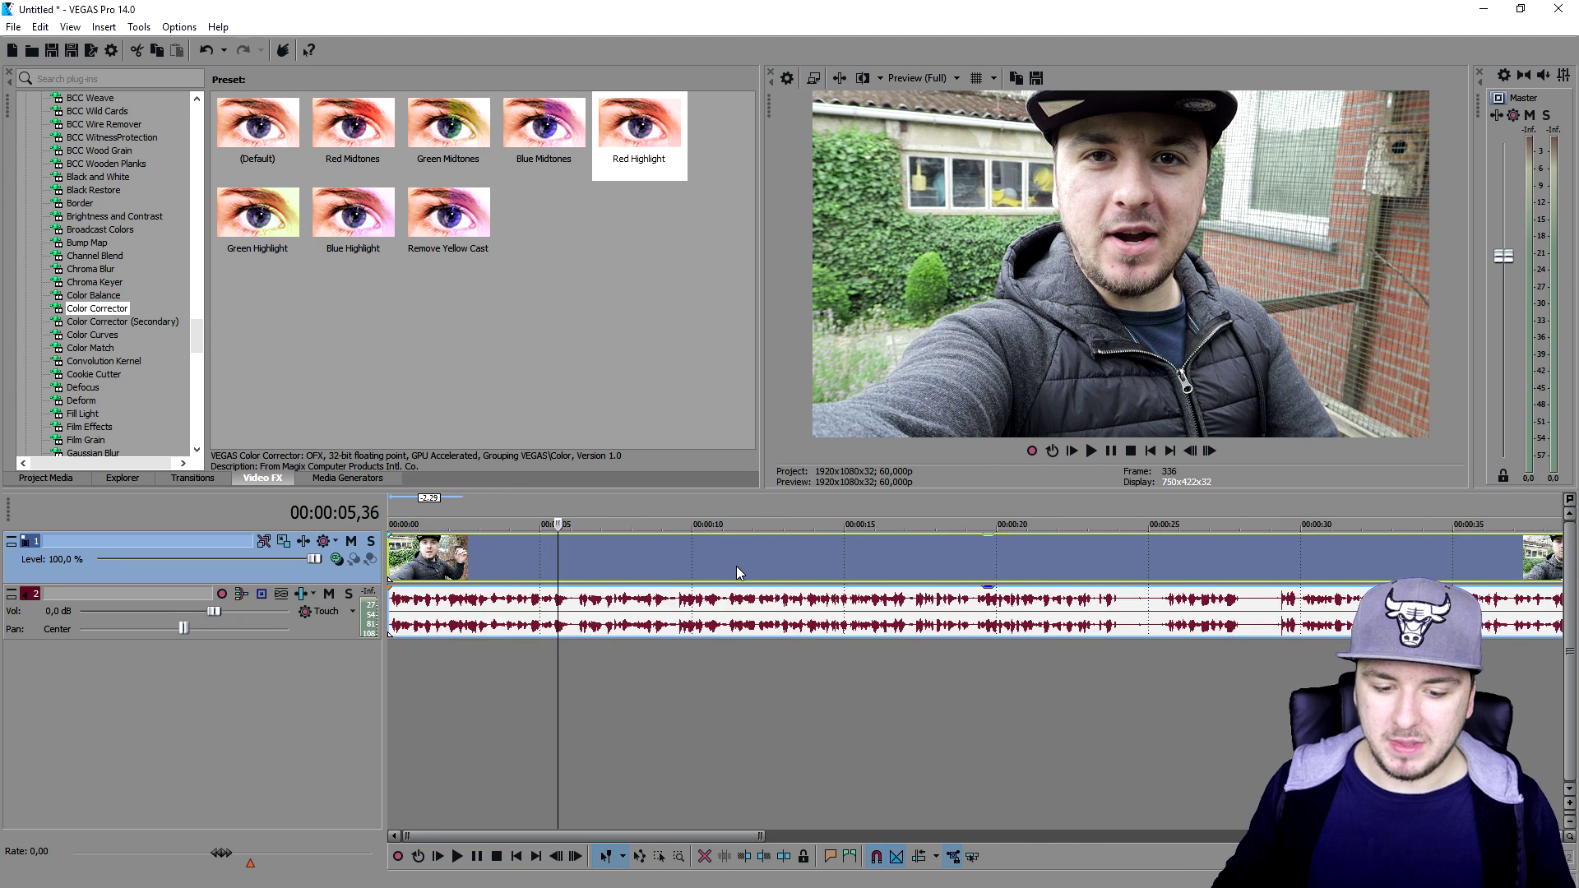
{"action": "scroll", "coordinate": [737, 567], "scroll_direction": "down", "scroll_amount": 2}
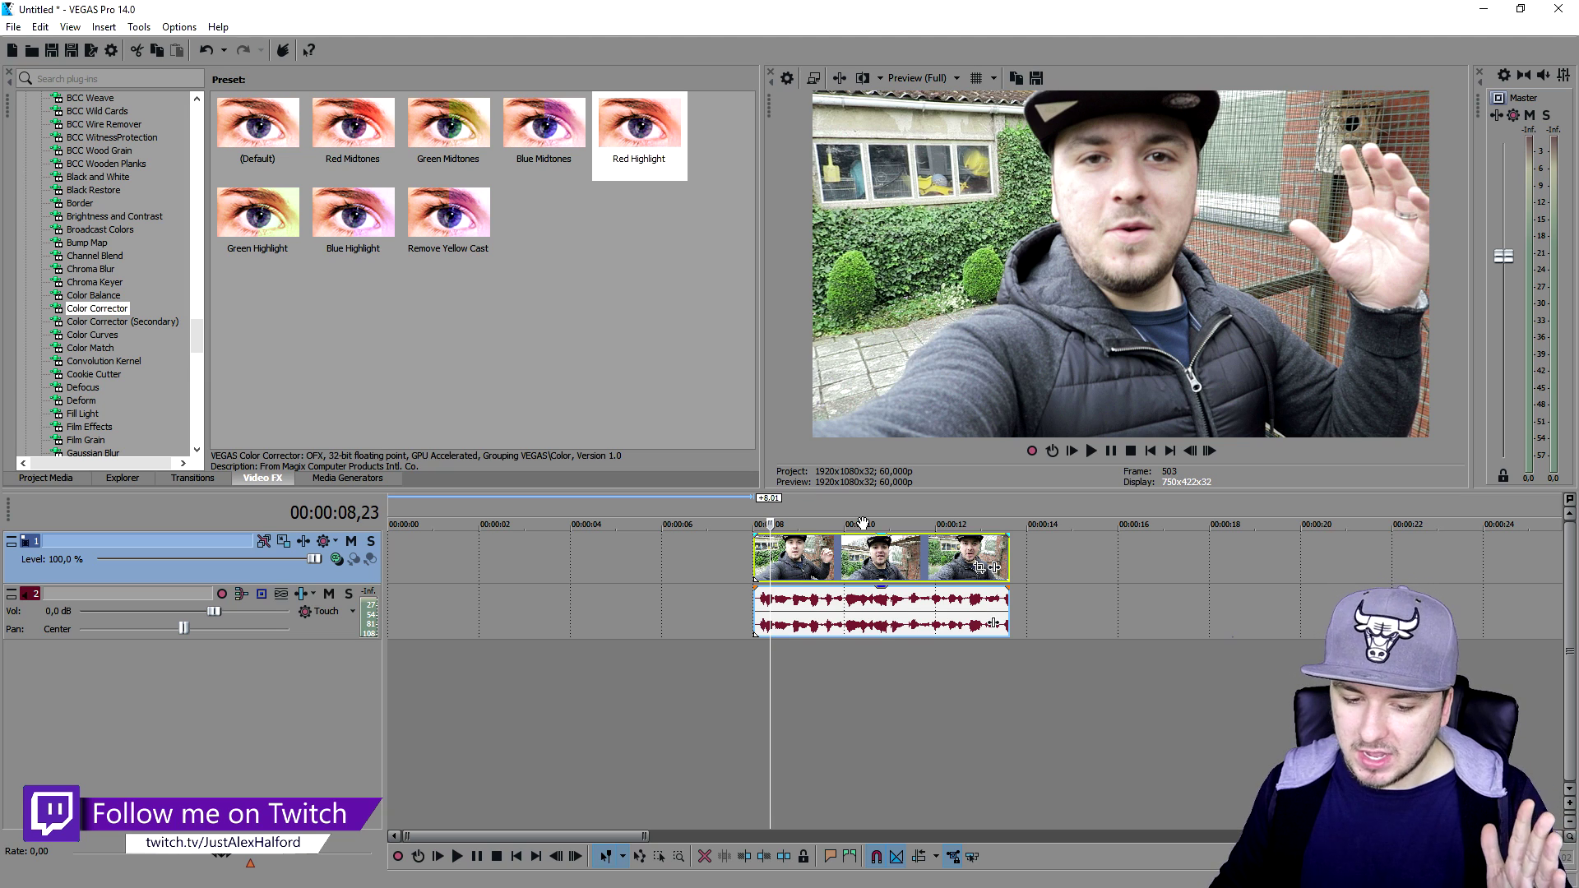
Reverse the vlog clip and play back the backwards section.
{"action": "right_click", "coordinate": [822, 549]}
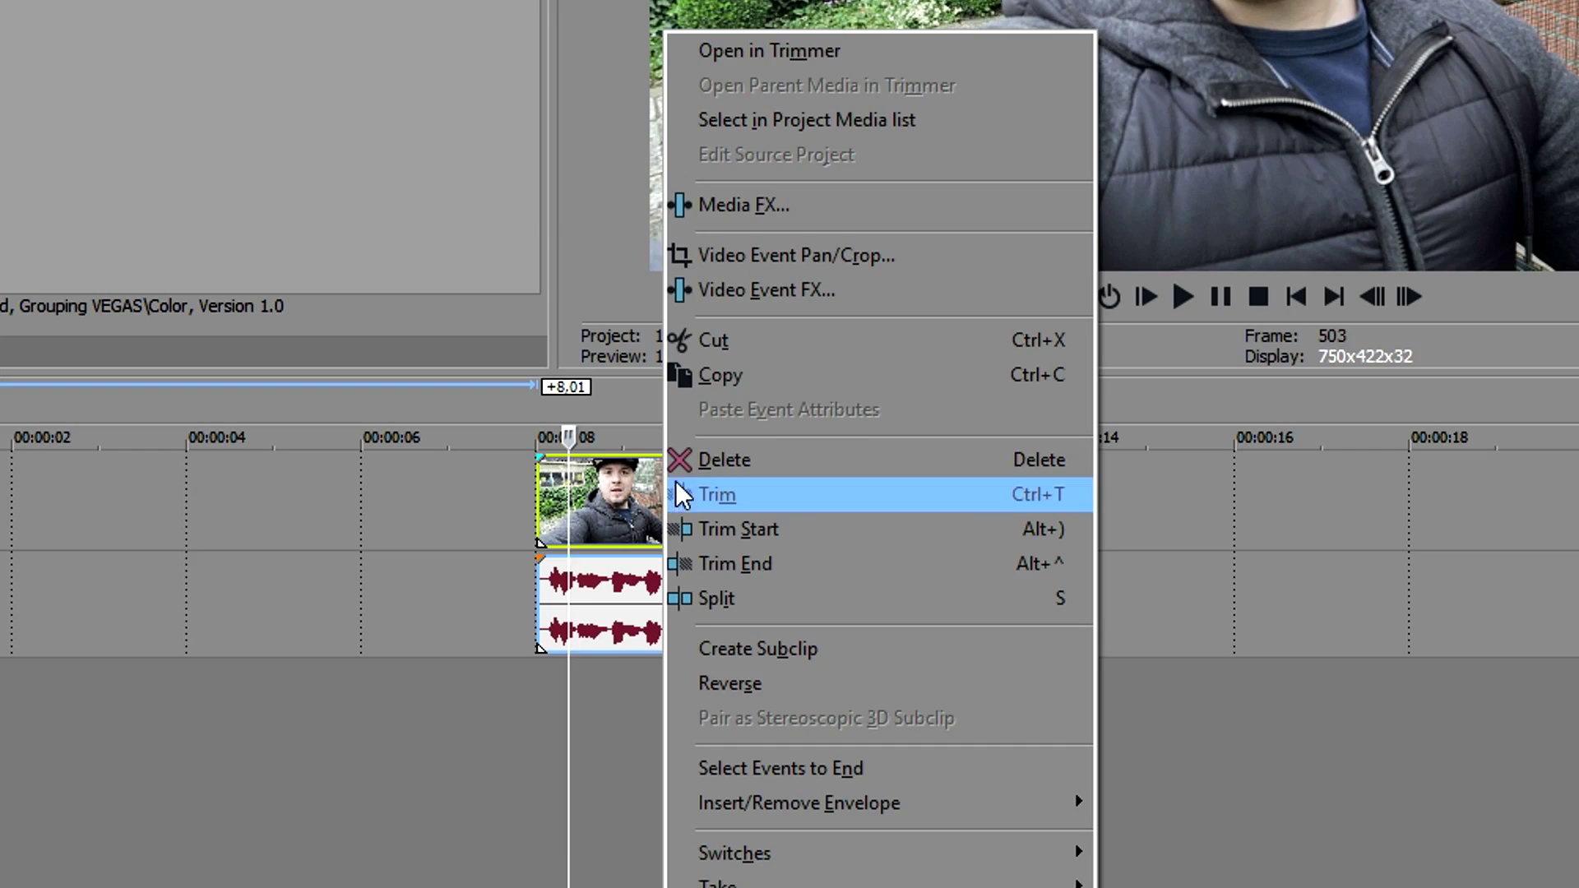
{"action": "left_click", "coordinate": [815, 684]}
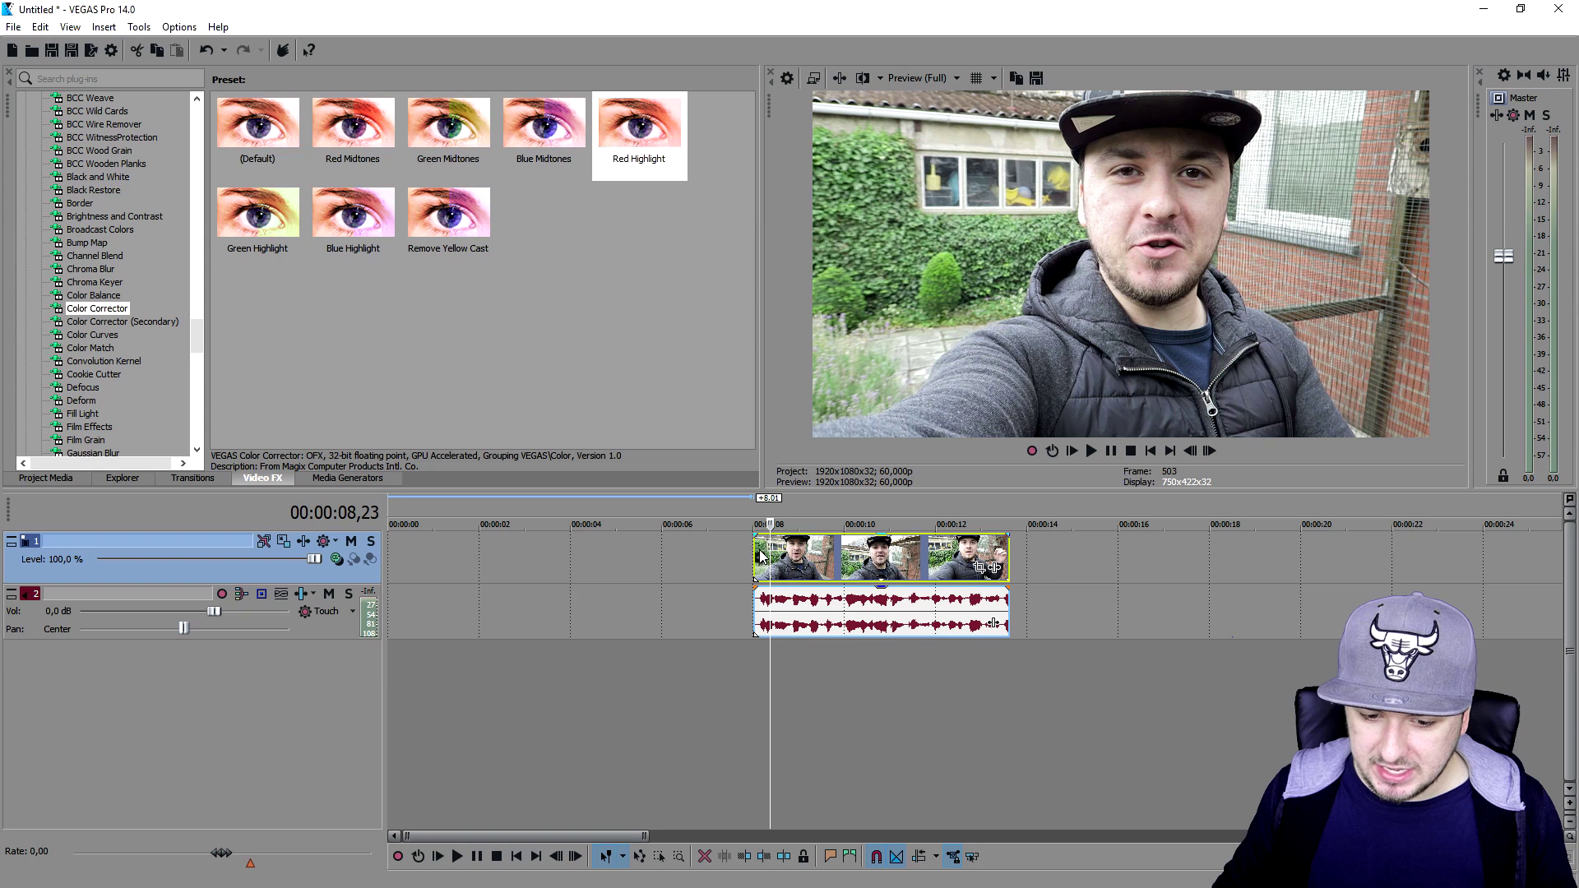
{"action": "key", "text": "space"}
Delete the clip's audio event and replay the reversed video on its own.
{"action": "left_click_drag", "start_coordinate": [839, 589], "coordinate": [849, 706]}
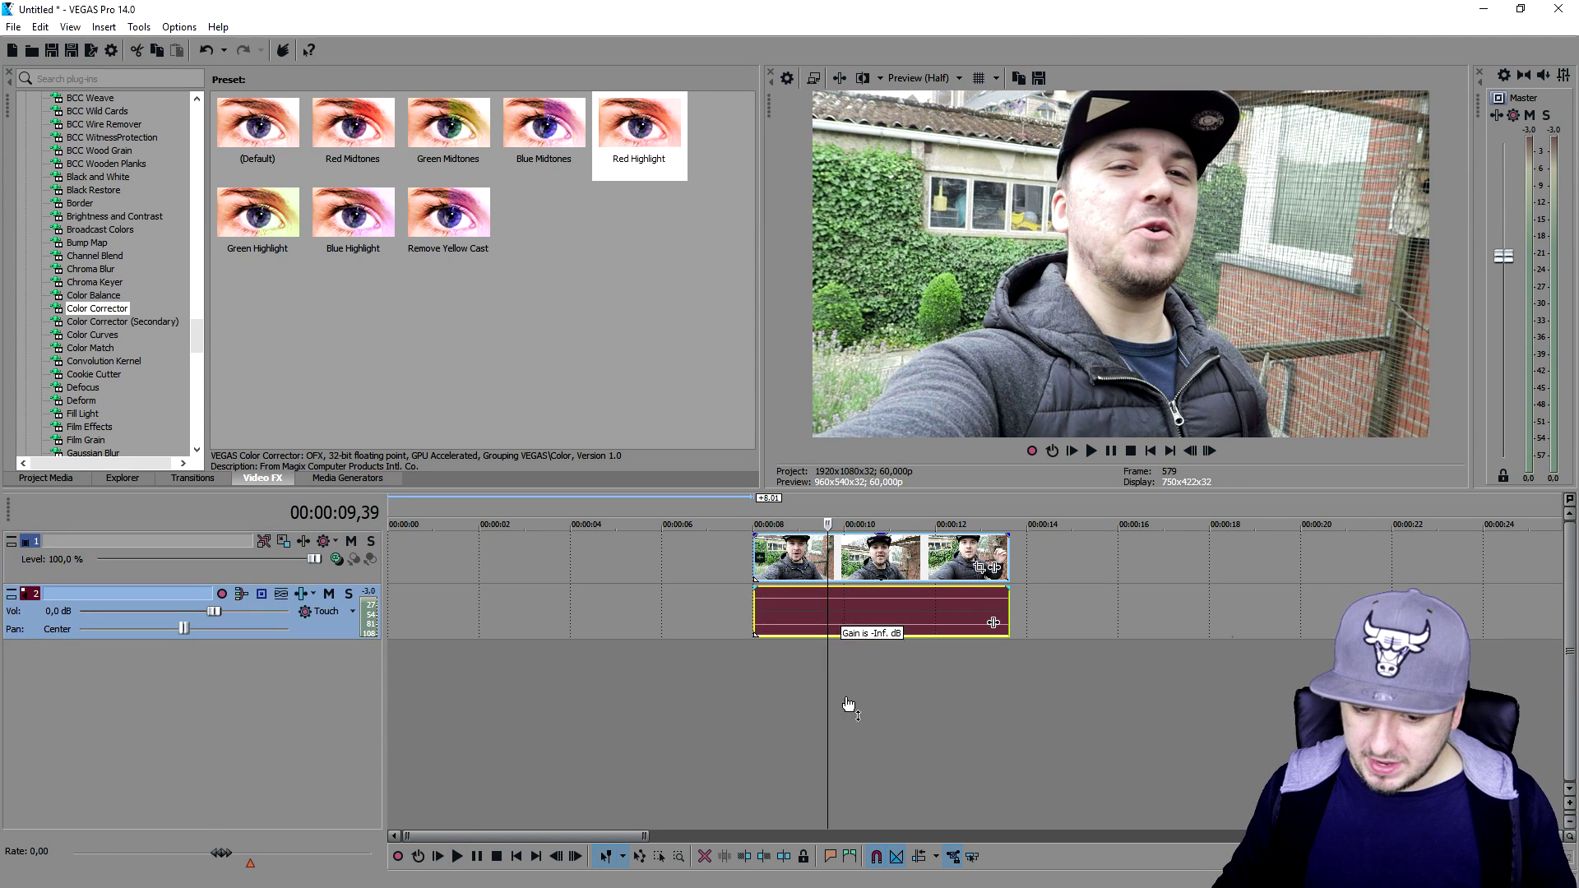
{"action": "key", "text": "Delete"}
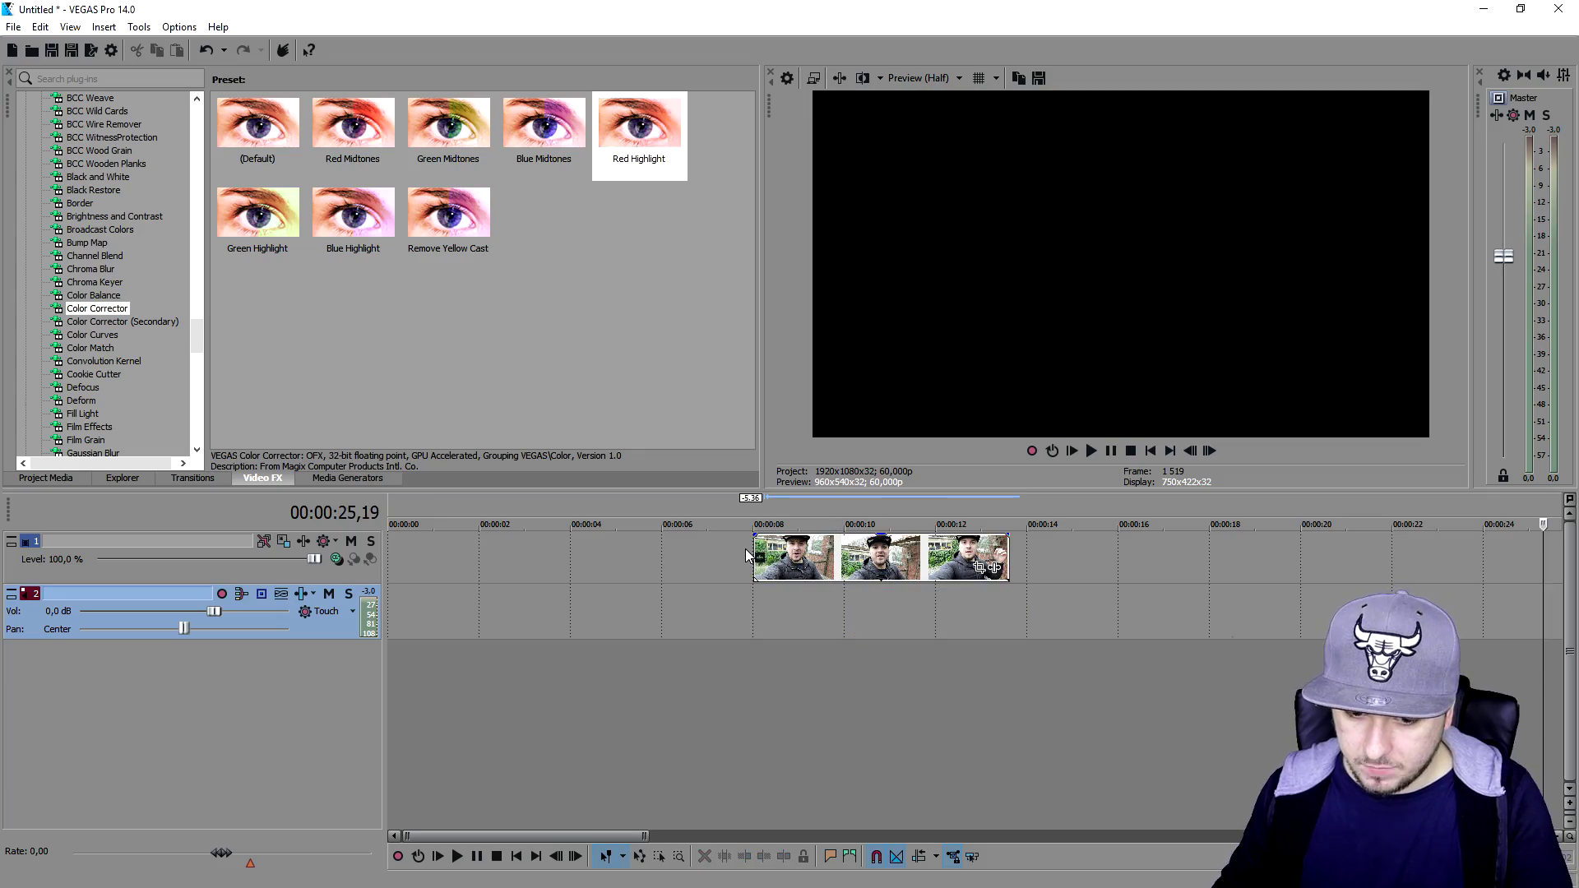
{"action": "left_click", "coordinate": [764, 555]}
{"action": "key", "text": "space"}
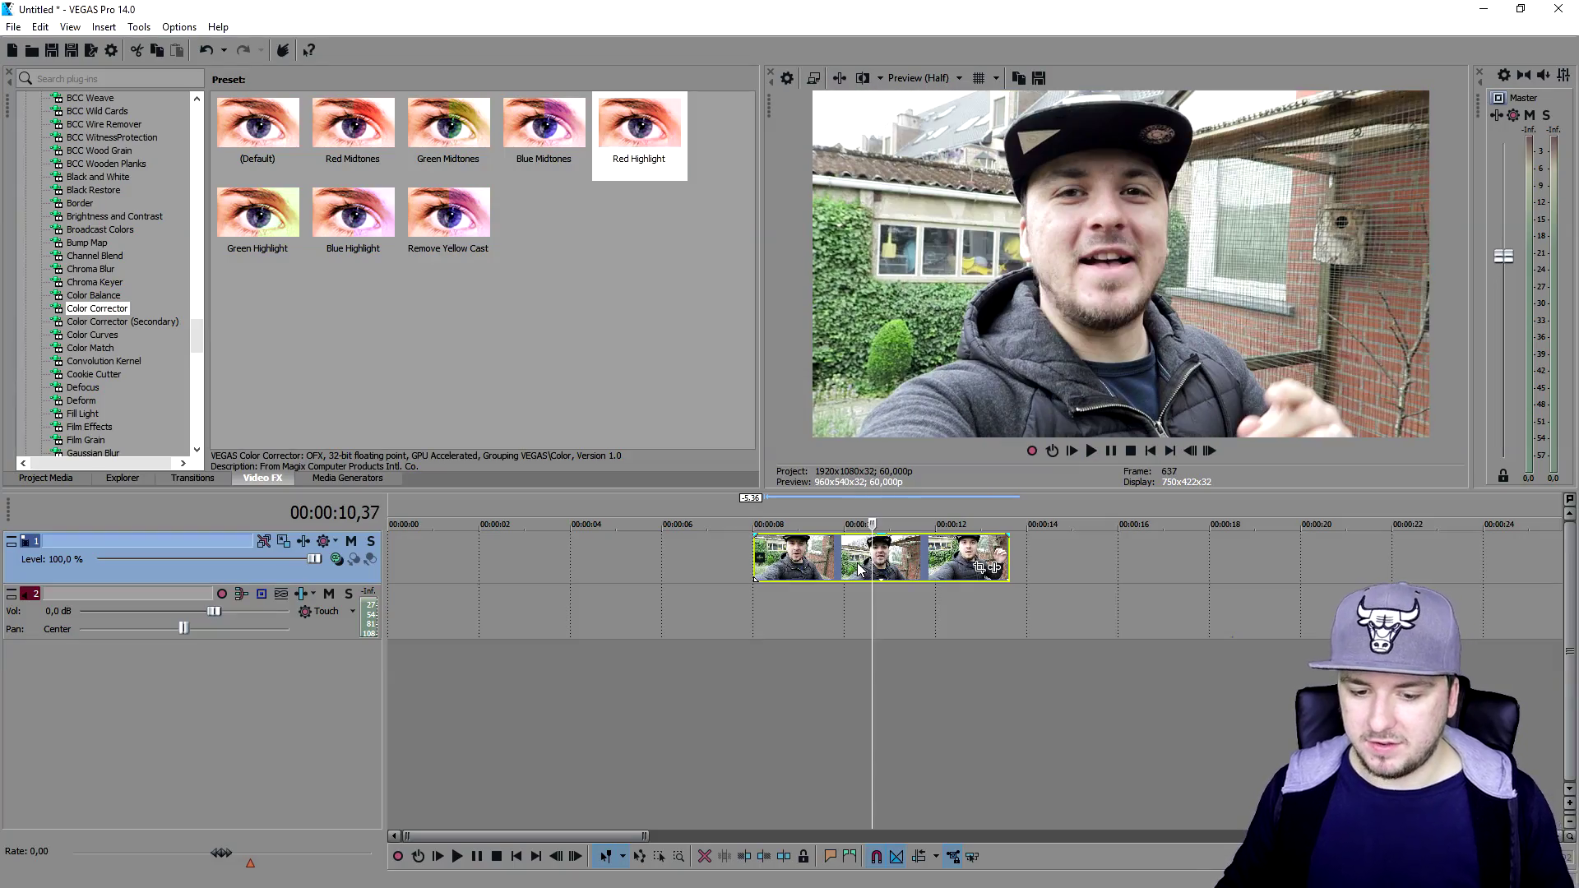
Time-stretch the reversed vlog event shorter, then readjust its length to about thirteen seconds.
{"action": "key", "text": "space"}
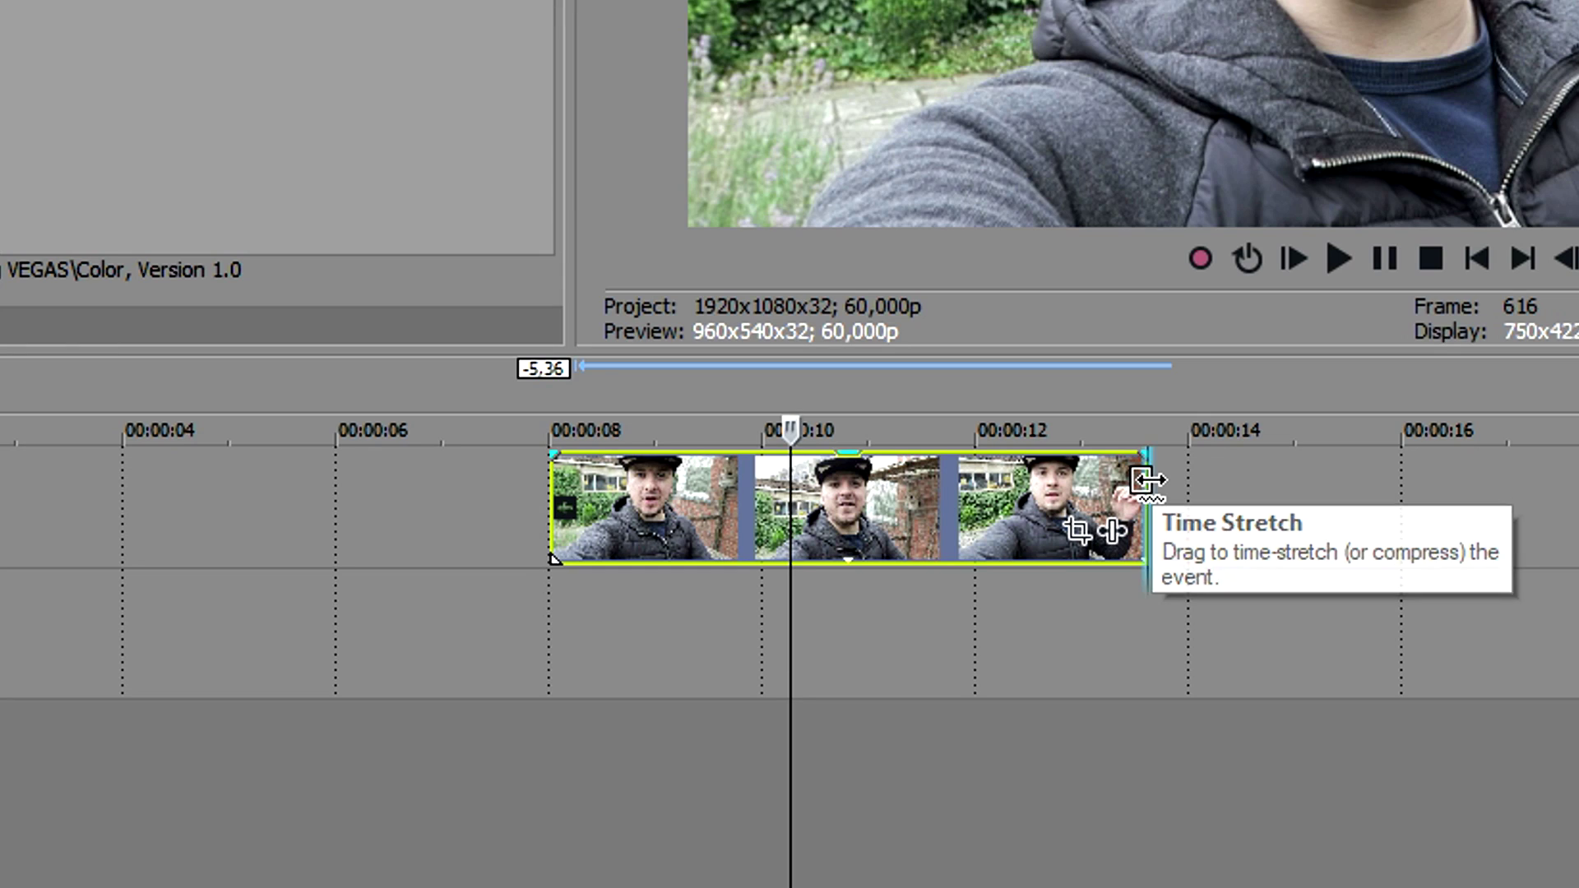
{"action": "left_click_drag", "start_coordinate": [1147, 482], "coordinate": [593, 522]}
{"action": "mouse_move", "coordinate": [704, 469]}
{"action": "left_mouse_down"}
{"action": "mouse_move", "coordinate": [768, 483]}
{"action": "mouse_move", "coordinate": [1120, 469]}
{"action": "left_mouse_up"}
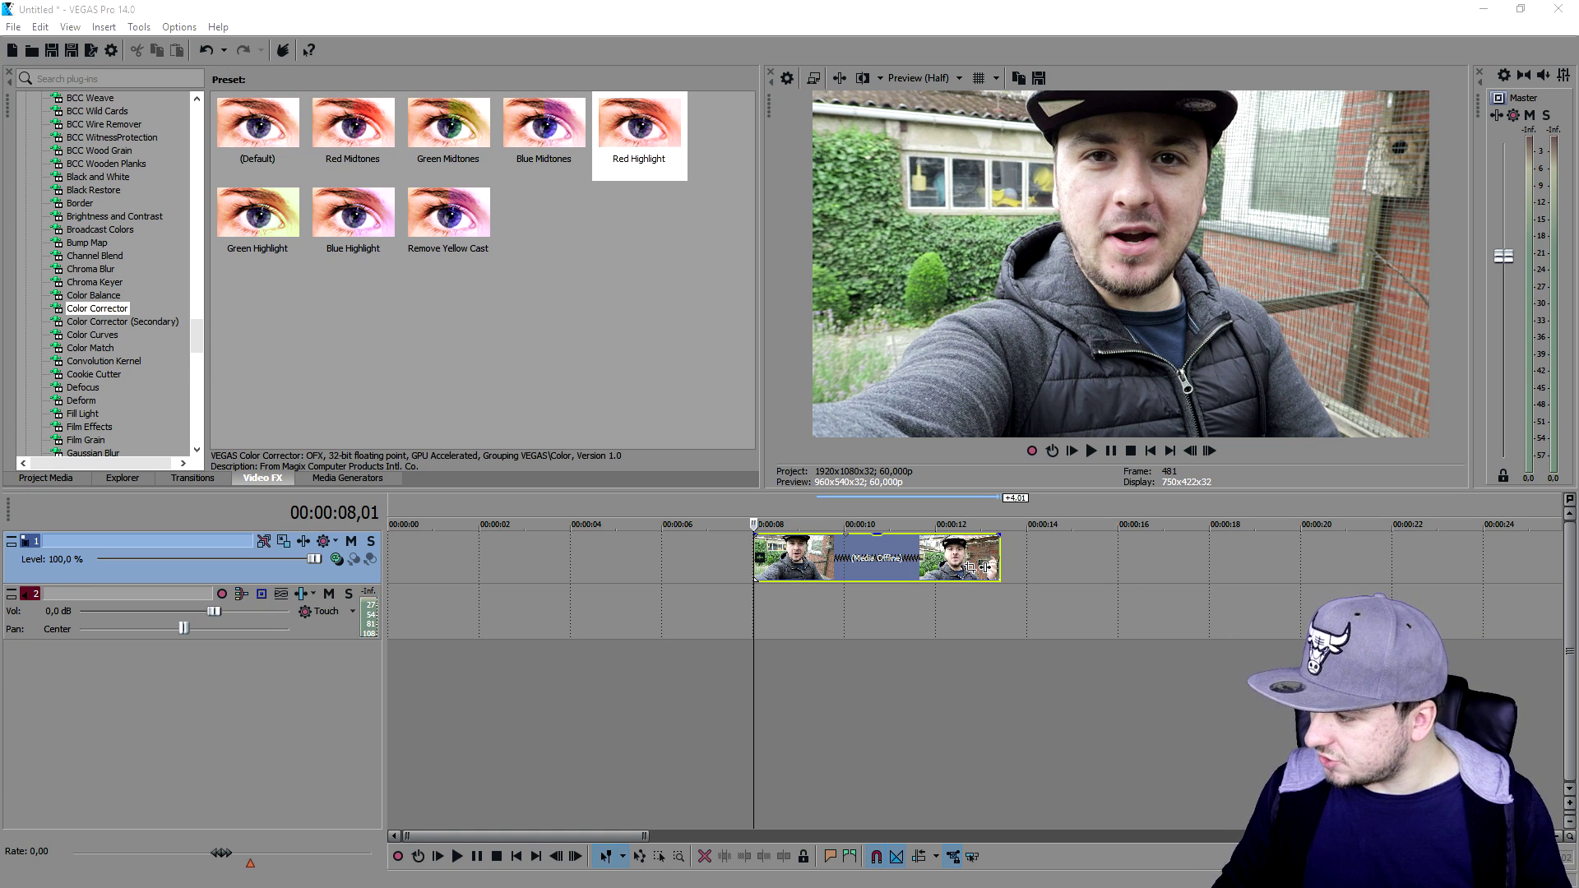
Add the striped rewind overlay to the timeline and preview its stripes.
{"action": "left_click_drag", "start_coordinate": [1203, 567], "coordinate": [1088, 559]}
{"action": "left_click", "coordinate": [1141, 543]}
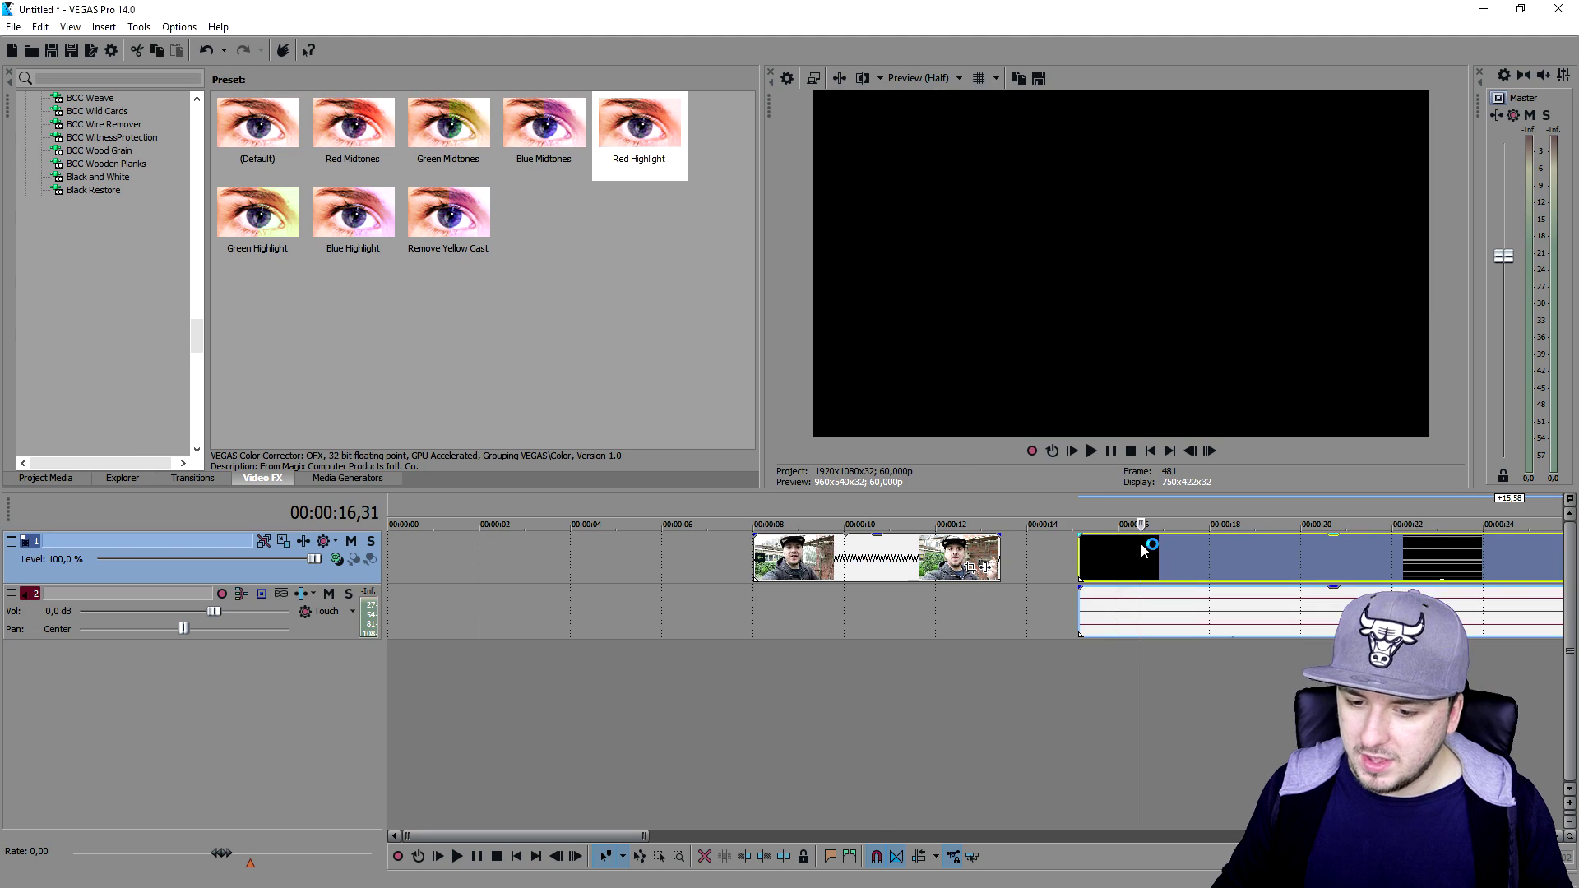
{"action": "scroll", "coordinate": [1140, 543], "scroll_direction": "down", "scroll_amount": 3}
{"action": "scroll", "coordinate": [1078, 565], "scroll_direction": "up", "scroll_amount": 3}
{"action": "left_click", "coordinate": [1128, 564]}
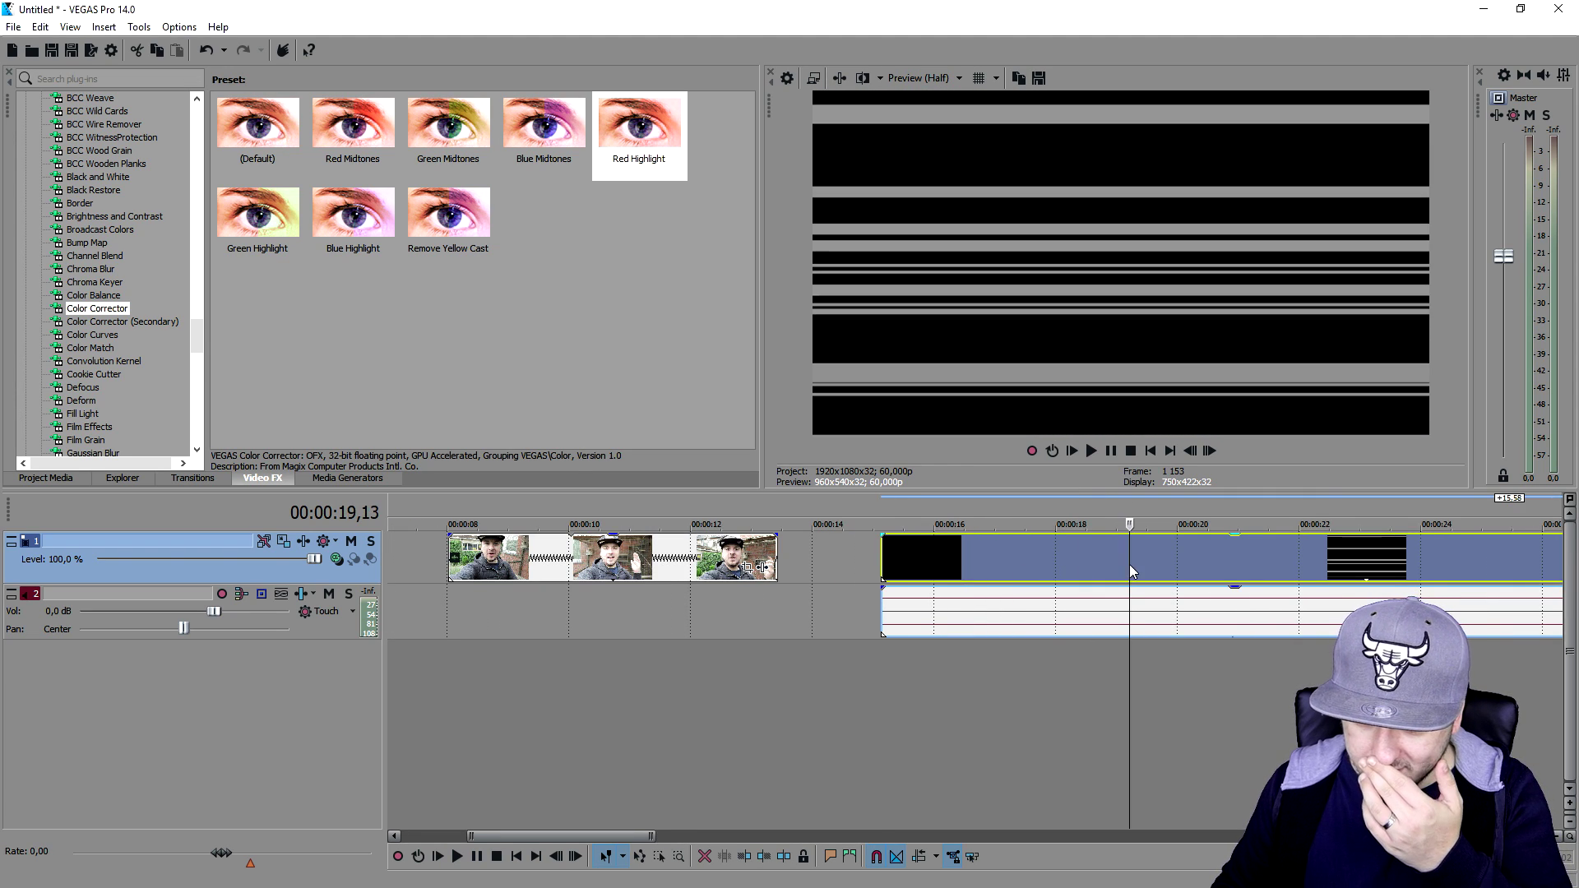
{"action": "scroll", "coordinate": [873, 547], "scroll_direction": "down", "scroll_amount": 2}
Insert a new top video track, move the overlay onto it, and extend the vlog clip beneath.
{"action": "right_click", "coordinate": [827, 556]}
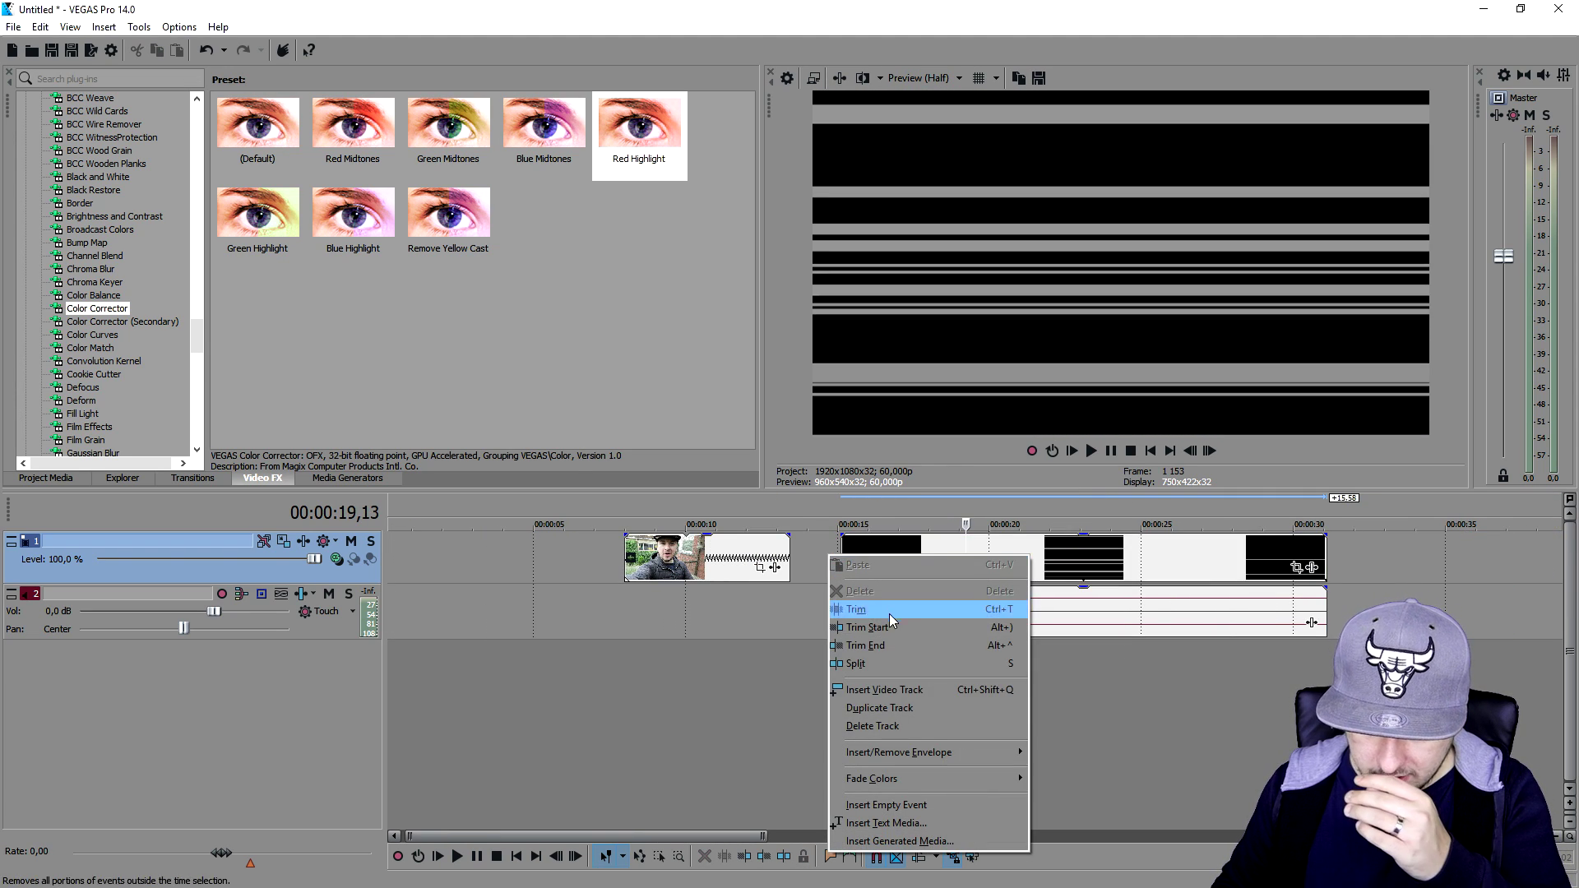
{"action": "left_click", "coordinate": [899, 695]}
{"action": "left_click_drag", "start_coordinate": [895, 606], "coordinate": [713, 565]}
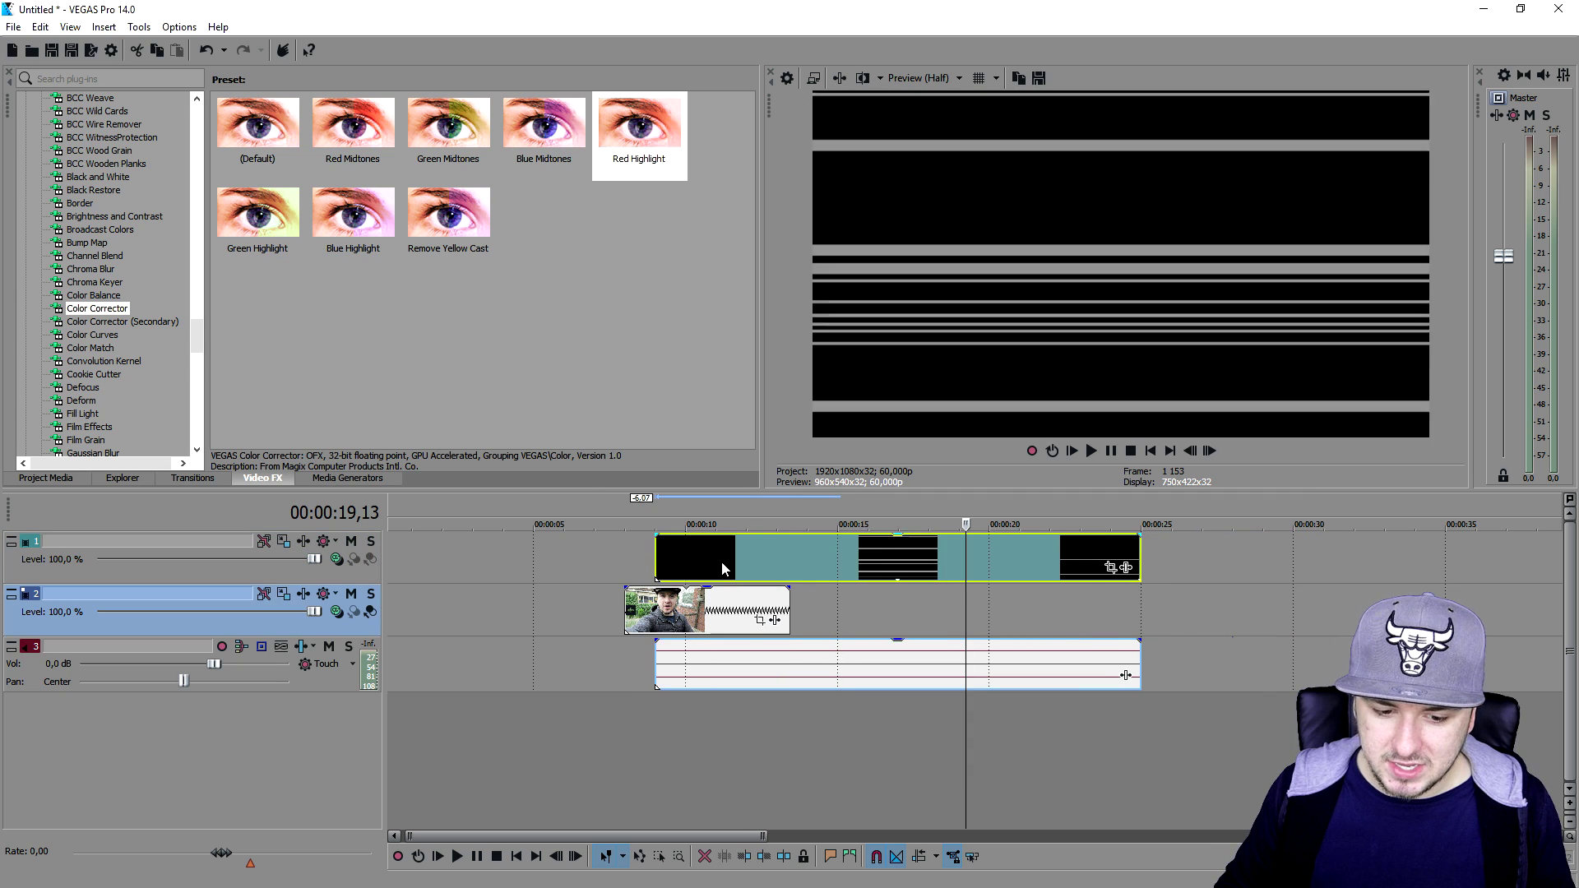
{"action": "left_click_drag", "start_coordinate": [798, 603], "coordinate": [1107, 606]}
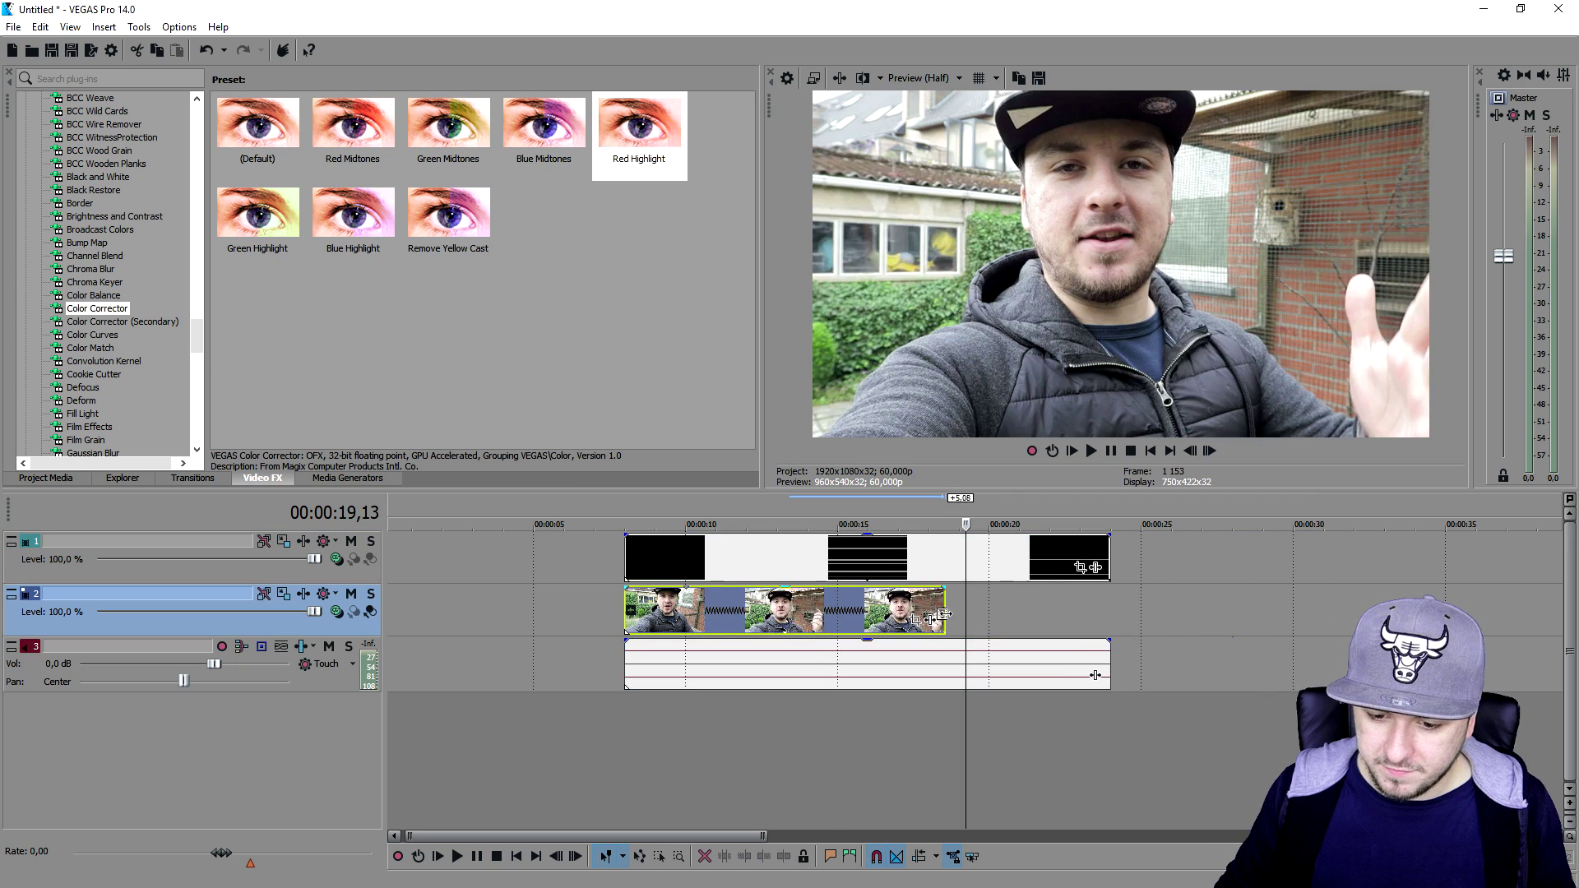
Select the striped overlay track and event, and bring up its compositing mode list.
{"action": "left_click", "coordinate": [965, 562]}
{"action": "left_click", "coordinate": [722, 562]}
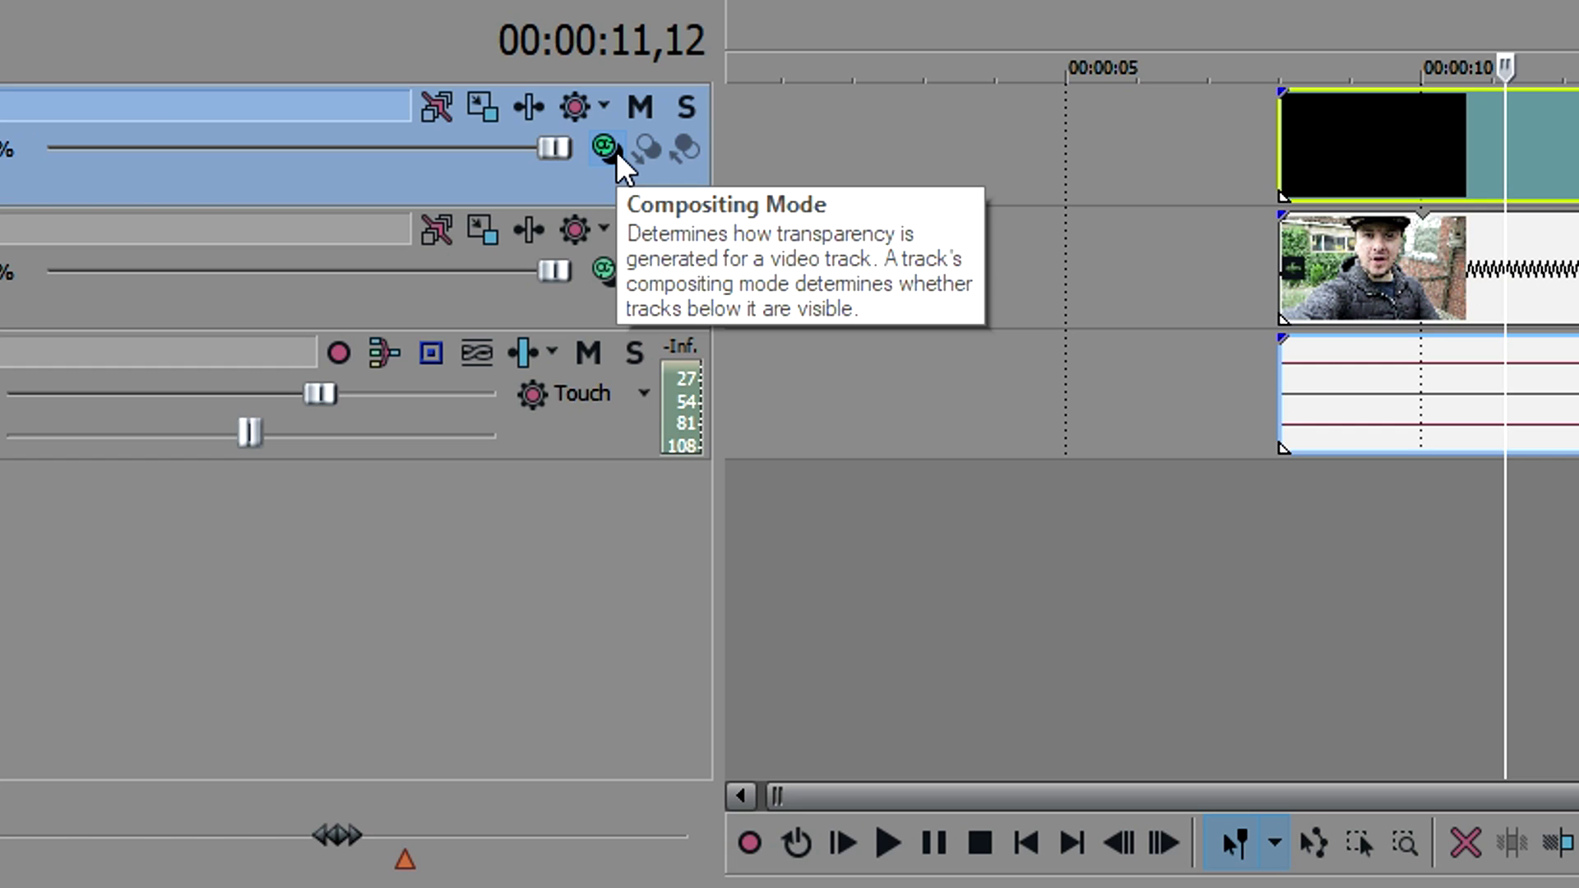
{"action": "left_click", "coordinate": [616, 154]}
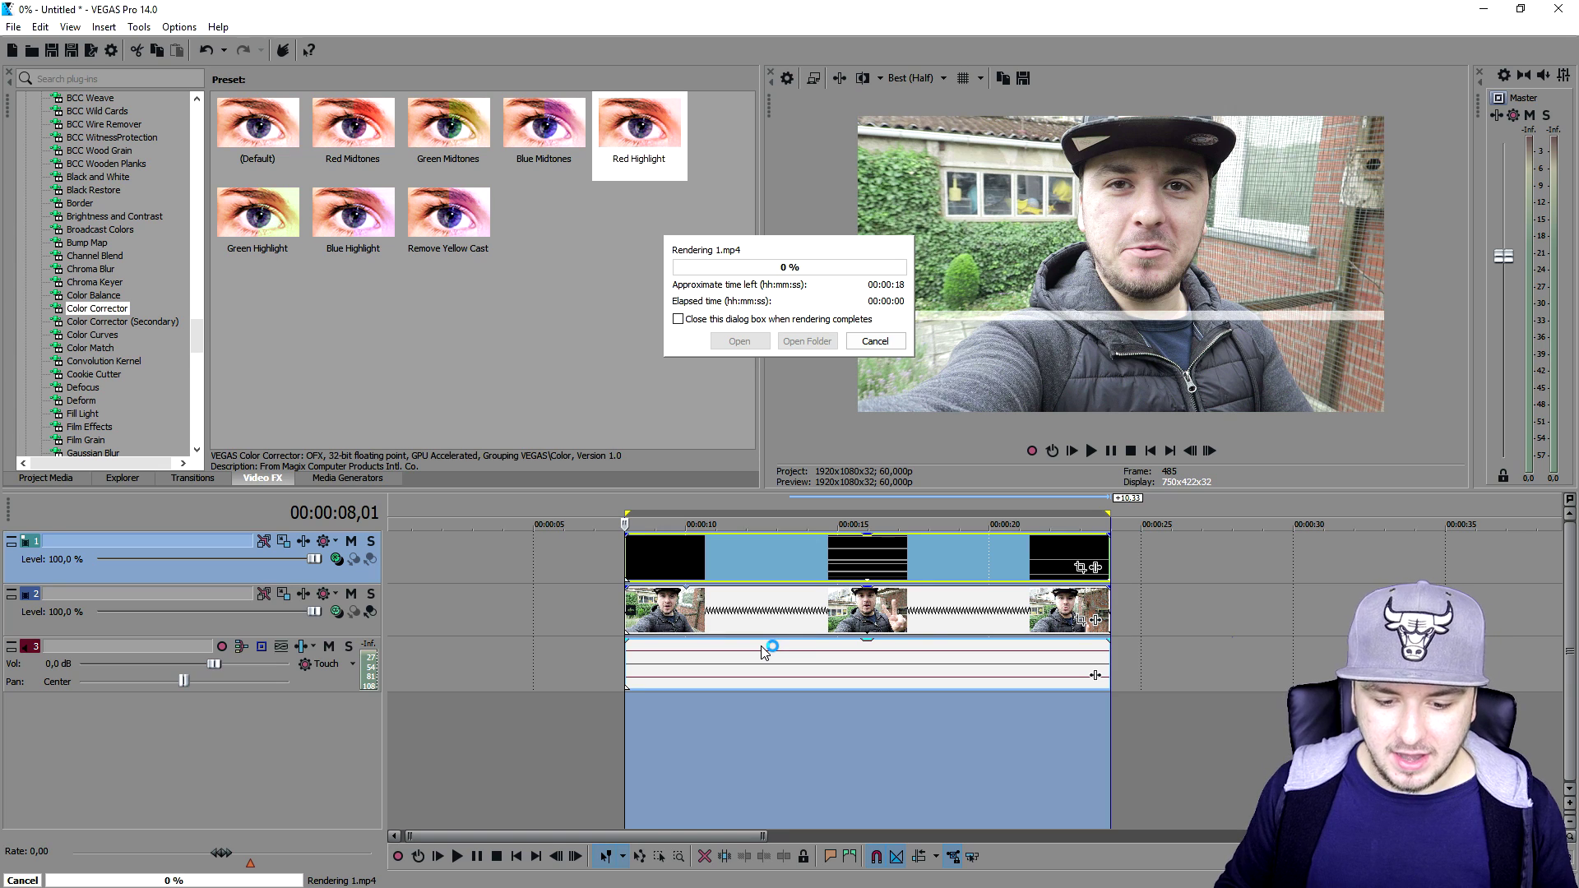
Split the events at 14.5 seconds and delete the overlay's leftover tail.
{"action": "left_click", "coordinate": [839, 667]}
{"action": "key", "text": "s"}
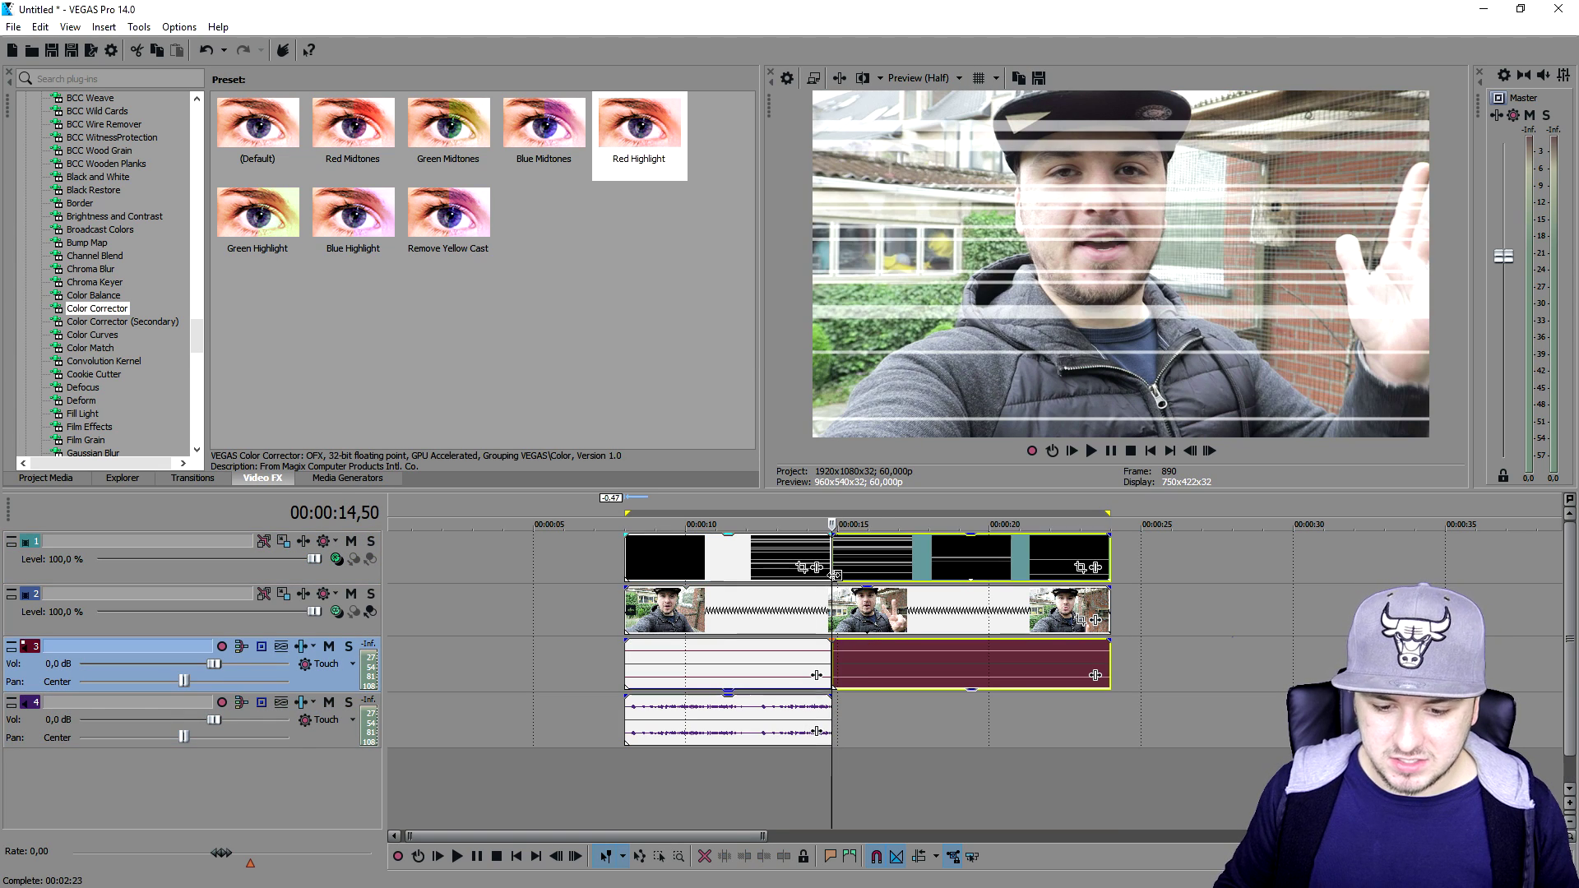
{"action": "left_click_drag", "start_coordinate": [835, 574], "coordinate": [953, 569]}
{"action": "key", "text": "Delete"}
{"action": "left_click", "coordinate": [872, 604]}
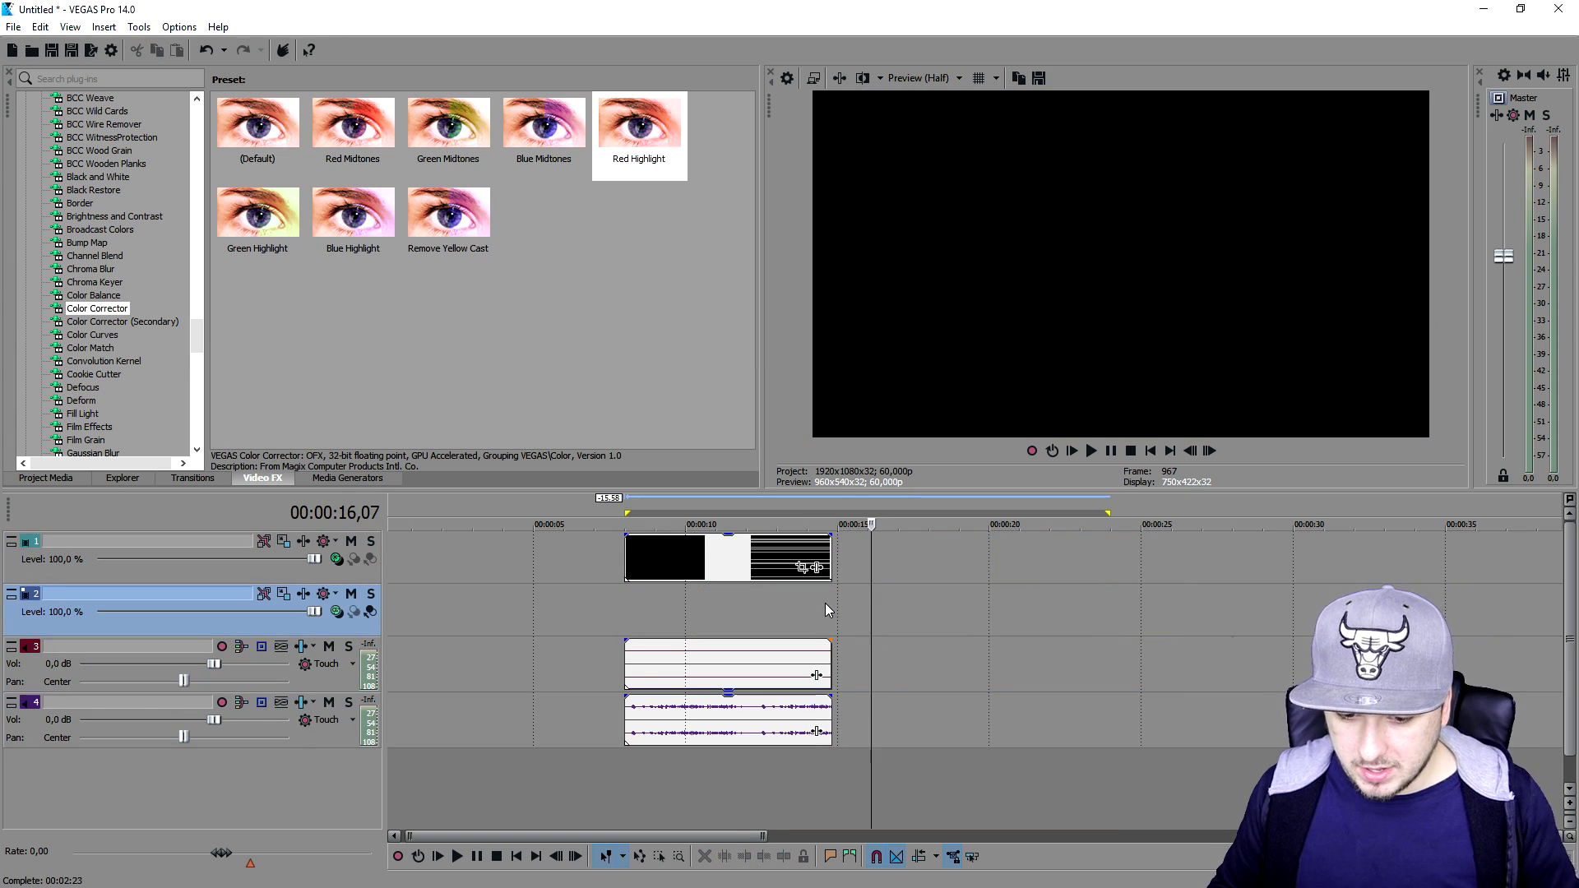
Split the vlog clip at the overlay's end, delete the excess, and return to the section start.
{"action": "left_click", "coordinate": [837, 593]}
{"action": "key", "text": "s"}
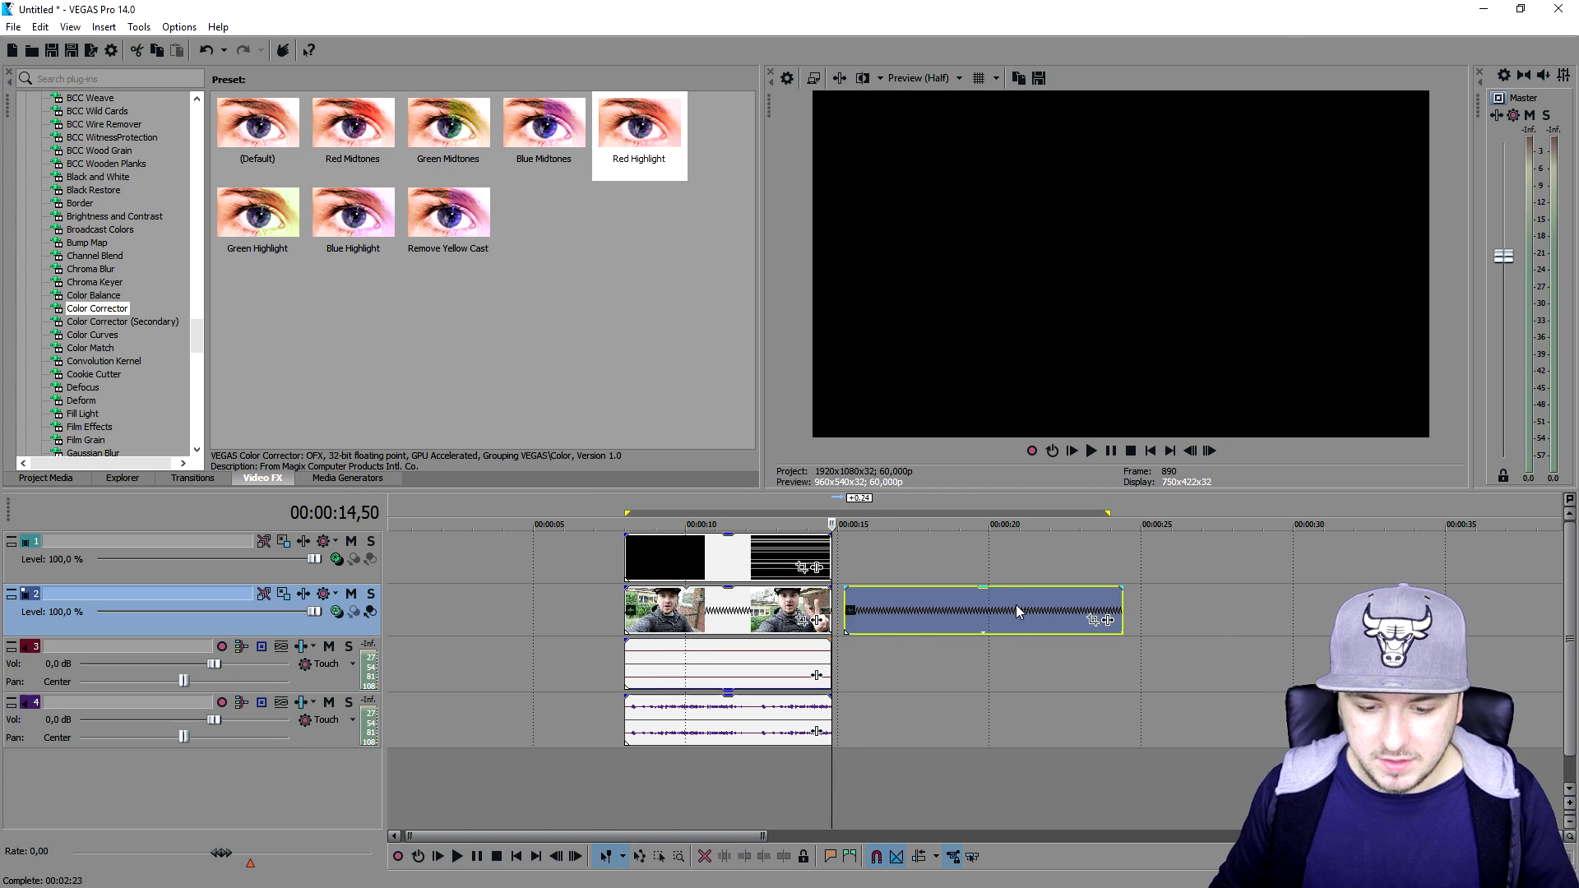
{"action": "left_click_drag", "start_coordinate": [1015, 605], "coordinate": [1090, 604]}
{"action": "key", "text": "Delete"}
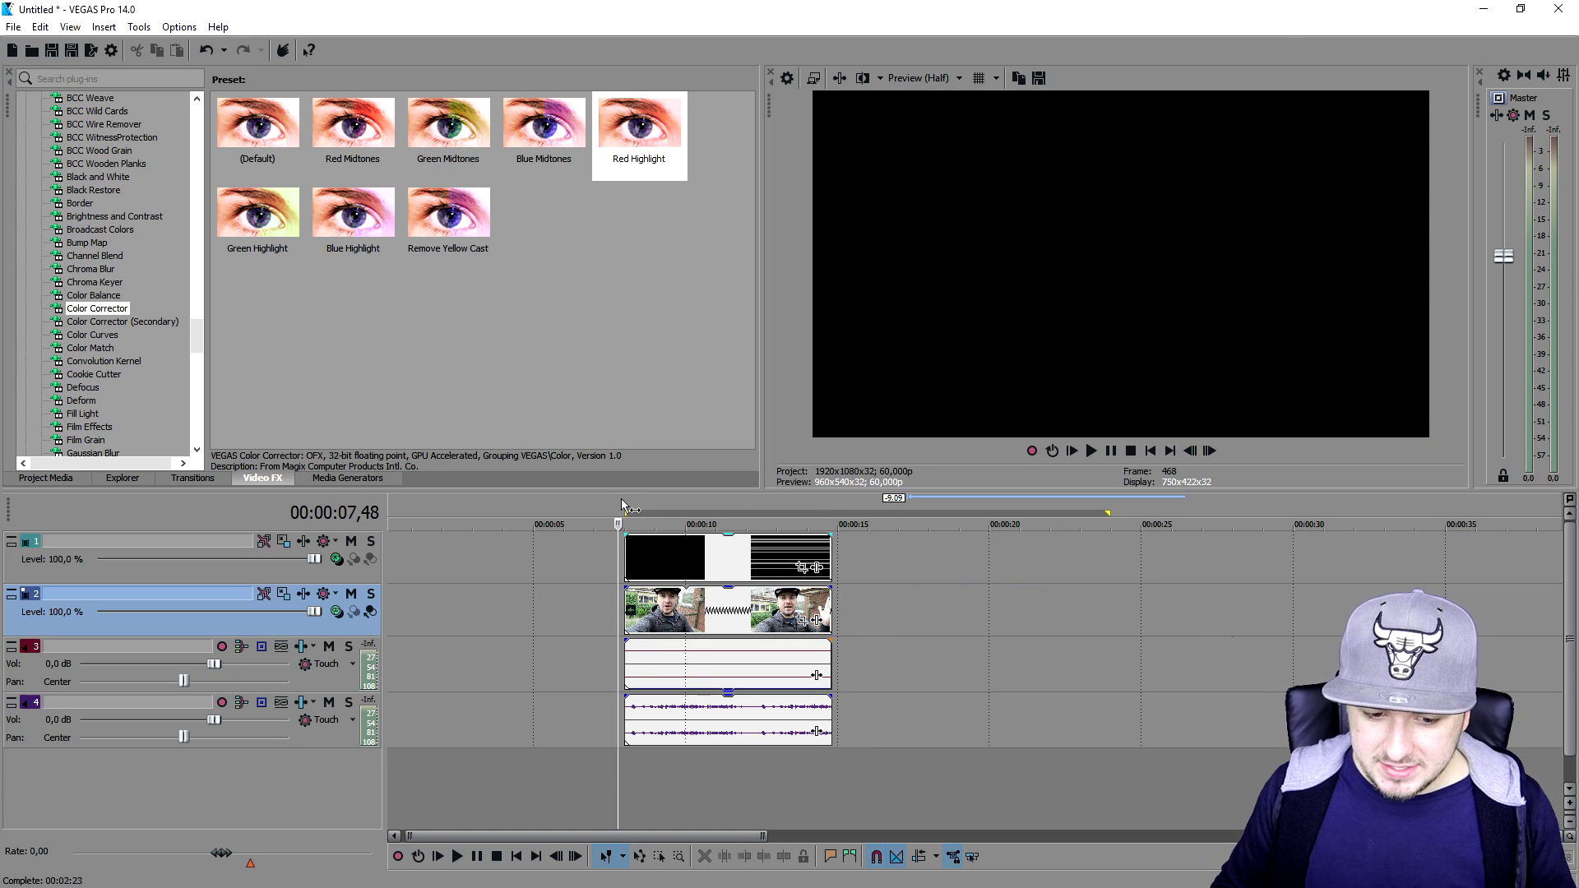
{"action": "left_click", "coordinate": [622, 506]}
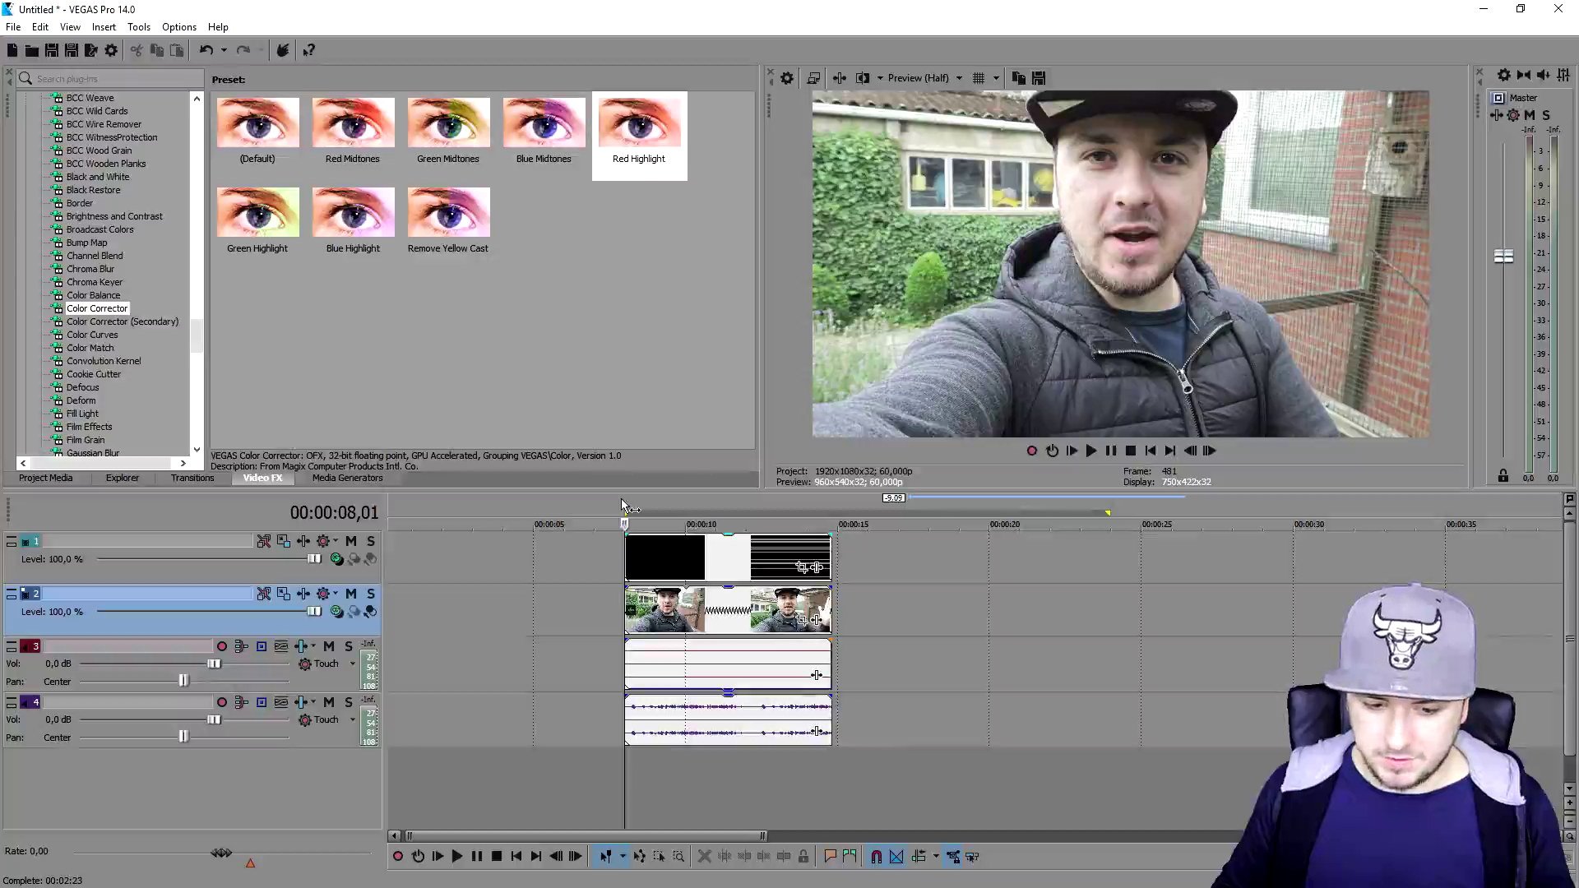